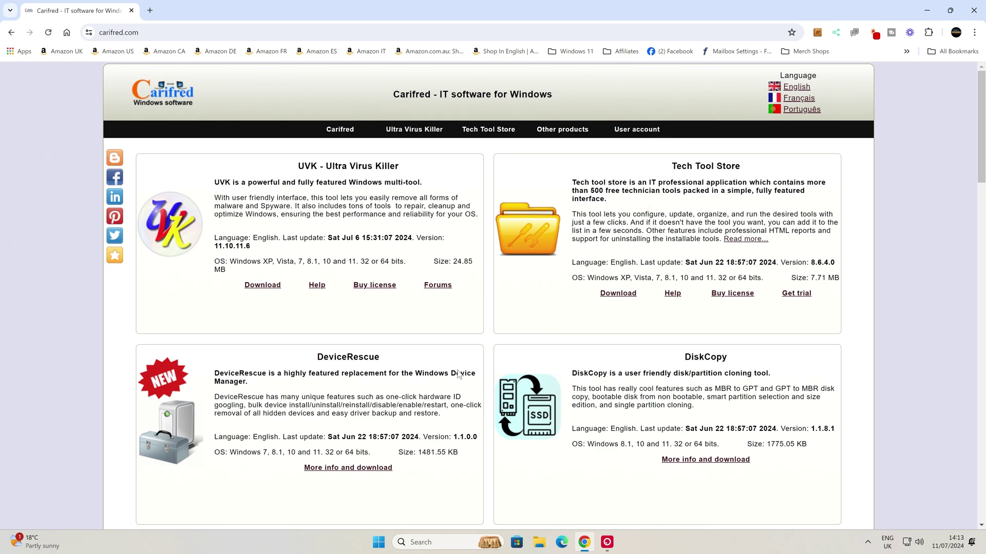
pyautogui.scroll(-6, 341, 394)
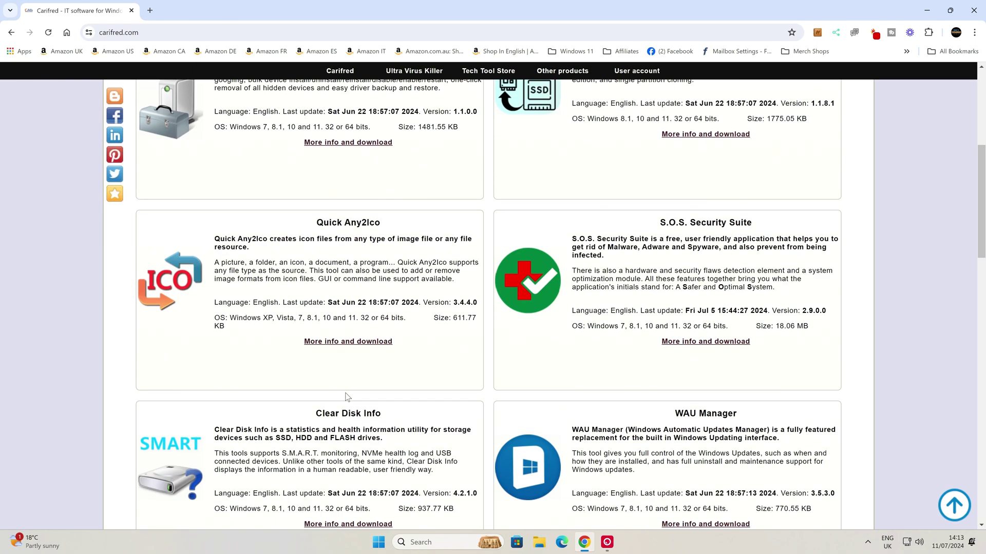
pyautogui.scroll(-2, 347, 398)
pyautogui.scroll(8, 347, 393)
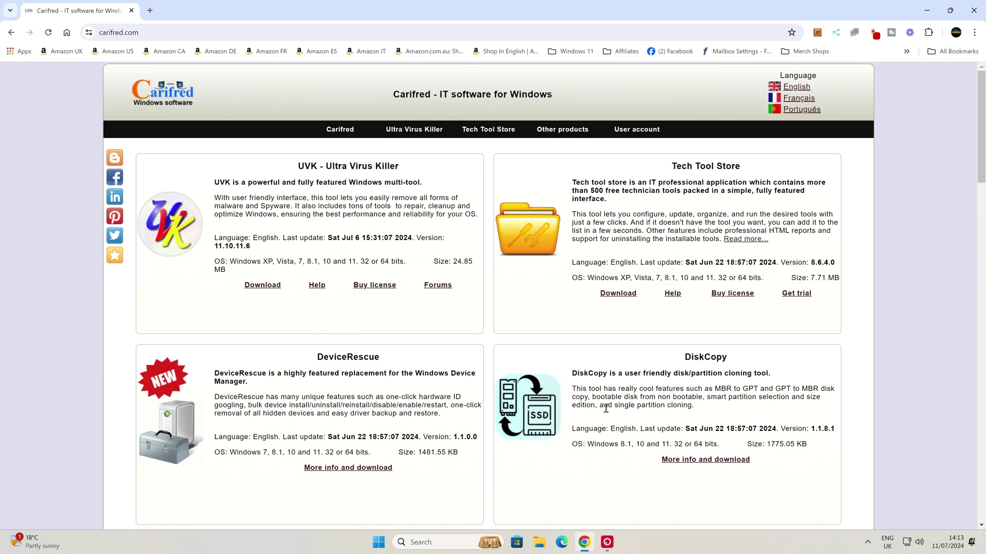
# Open the DiskCopy product page and scroll through its tutorial sections, then back to the top
pyautogui.click(560, 410)
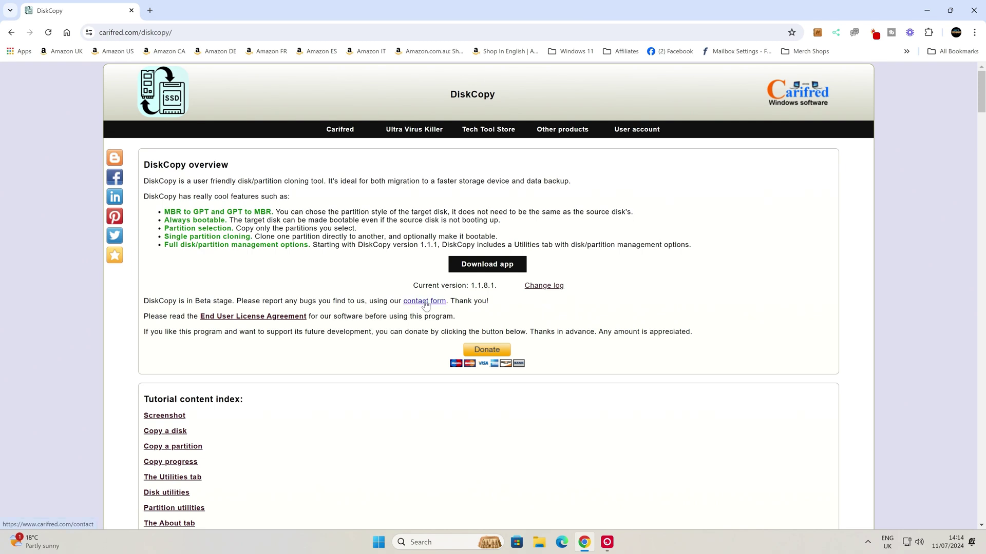
pyautogui.scroll(-12, 285, 403)
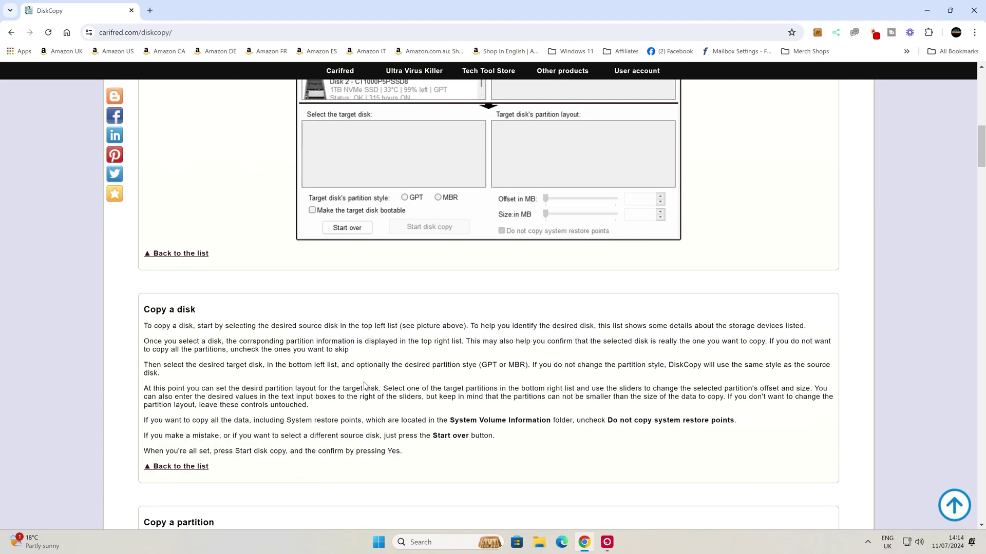
pyautogui.scroll(-18, 364, 385)
pyautogui.scroll(5, 341, 381)
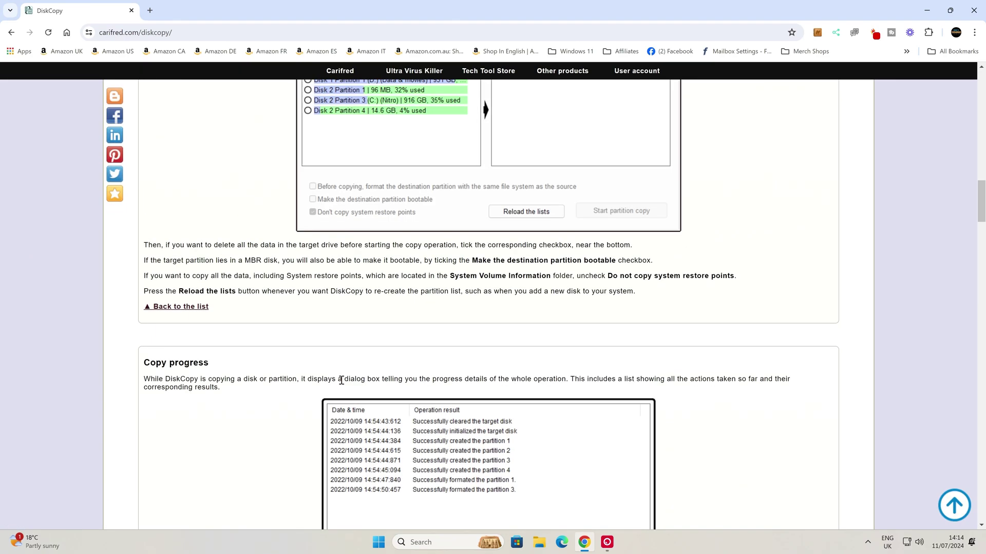
pyautogui.scroll(20, 341, 380)
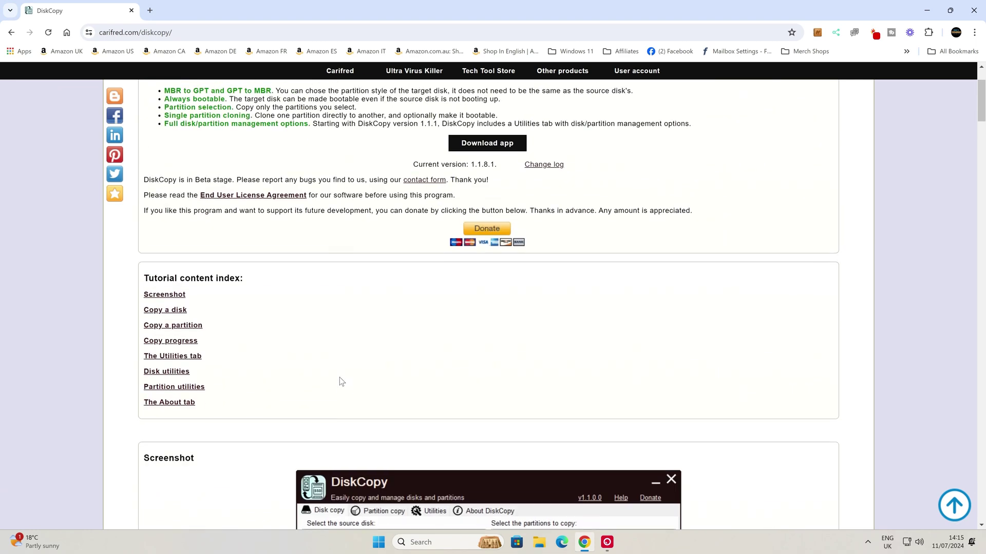
pyautogui.scroll(3, 342, 381)
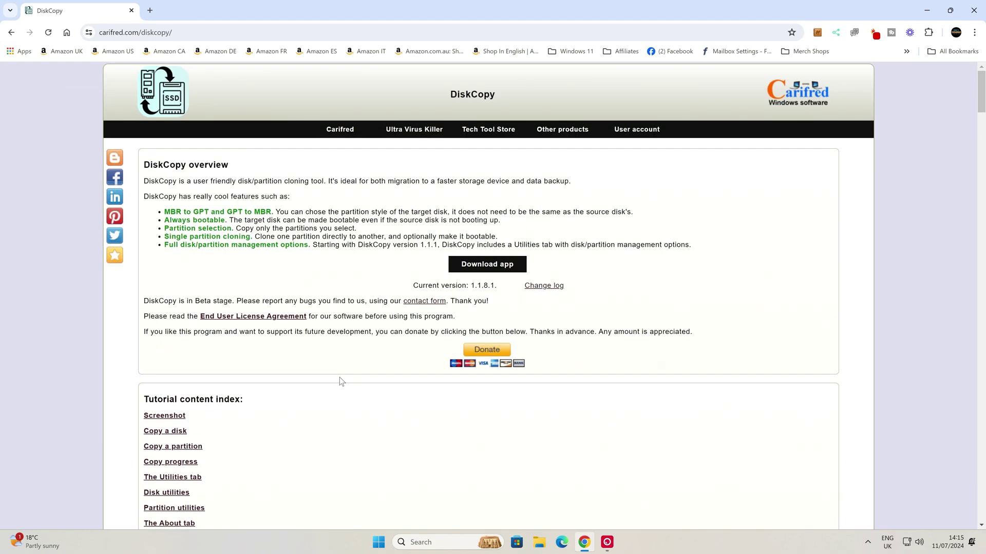
# Download DiskCopy.exe (1,775 KB) to the Desktop under the name DiskCopy
pyautogui.click(476, 264)
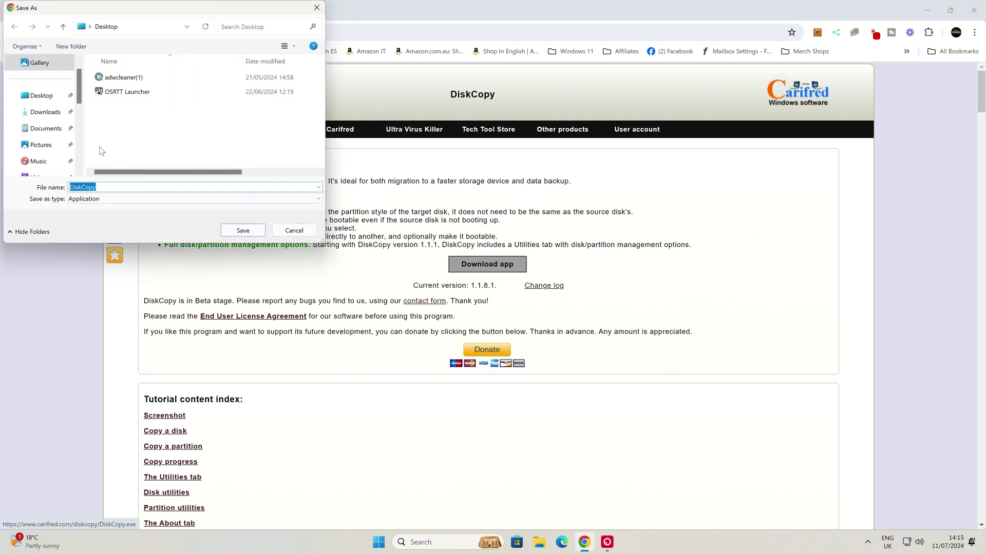
pyautogui.click(244, 231)
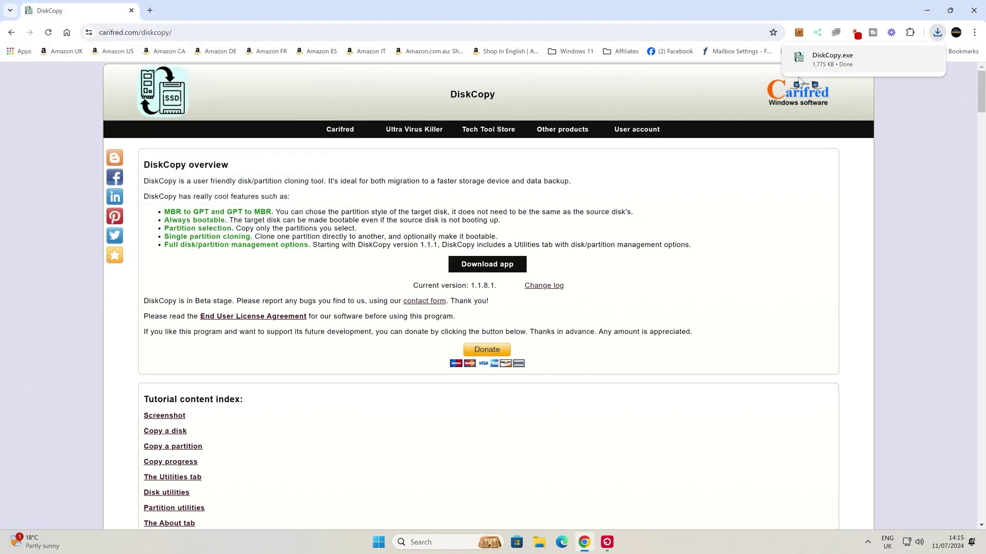
pyautogui.moveTo(820, 68)
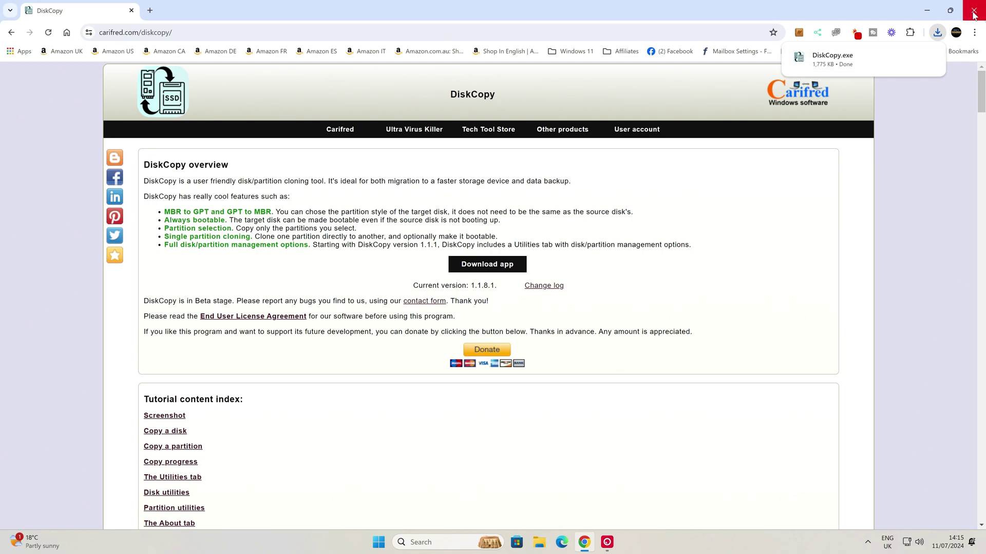
# Close Chrome and launch DiskCopy from its desktop icon, approving the User Account Control prompt
pyautogui.click(974, 15)
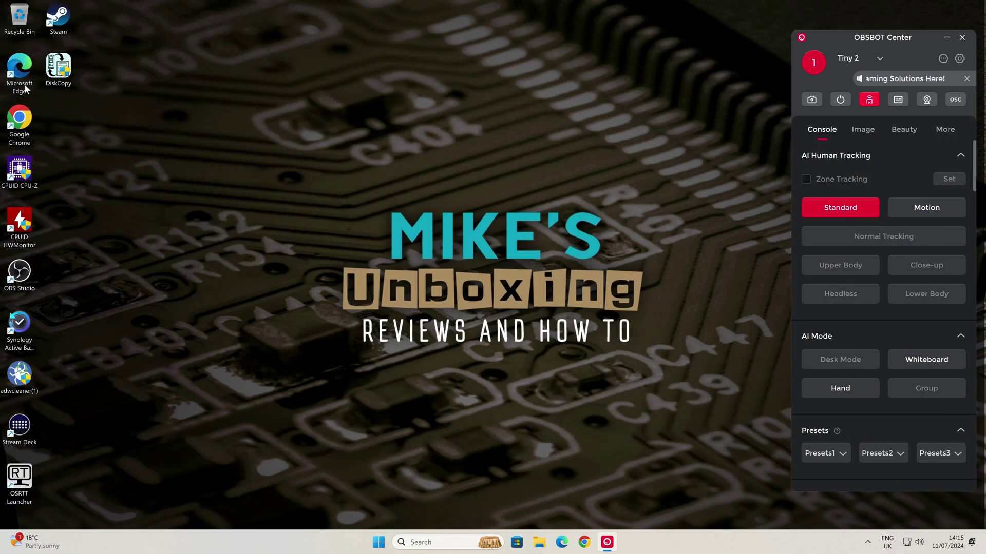
pyautogui.doubleClick(59, 69)
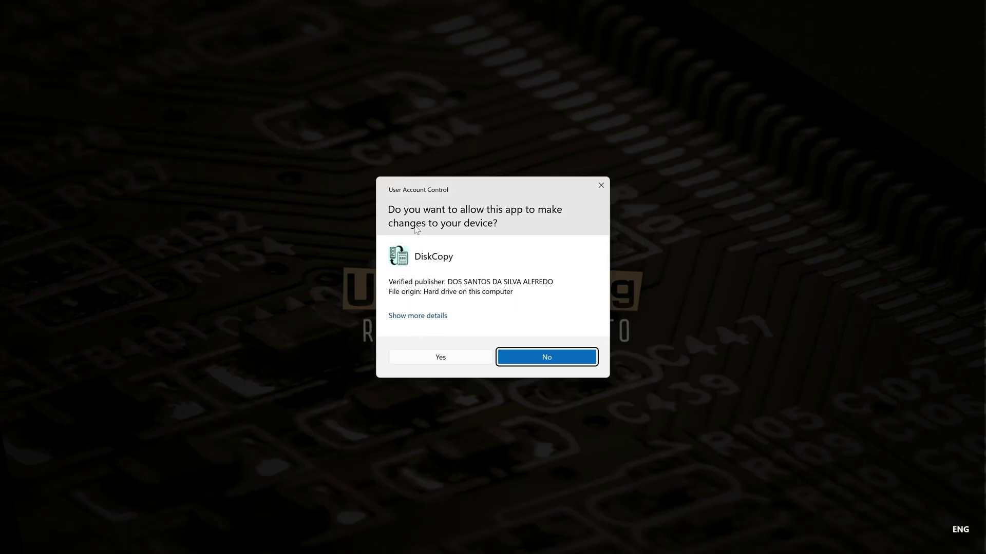
pyautogui.click(442, 358)
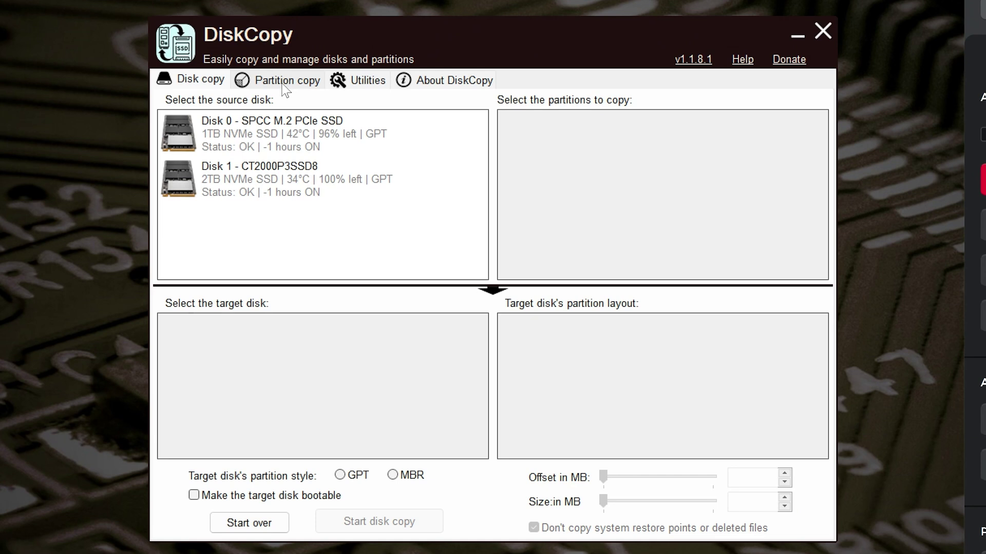
# In Utilities, view the partitions of Disk 0 and Disk 1, then return to Disk copy
pyautogui.click(367, 81)
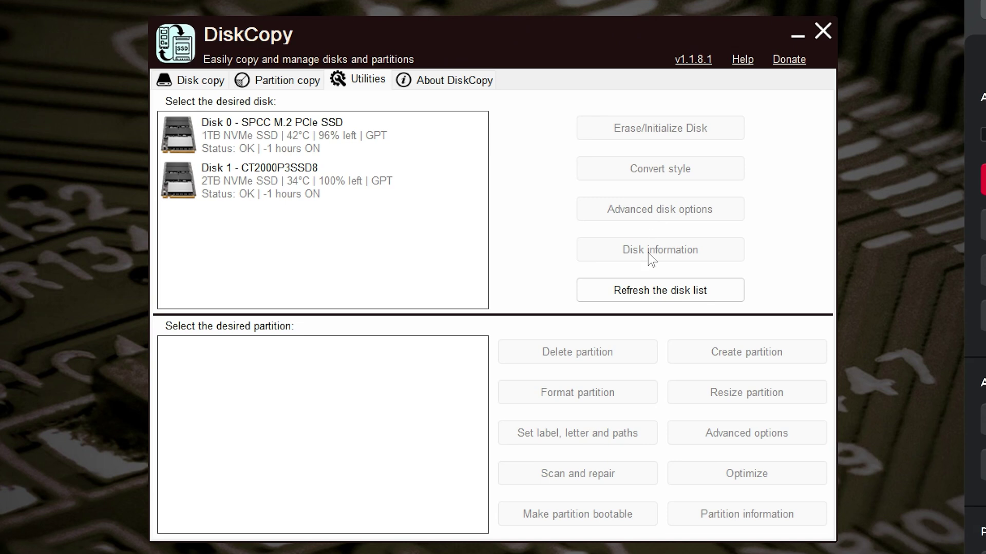
pyautogui.click(266, 138)
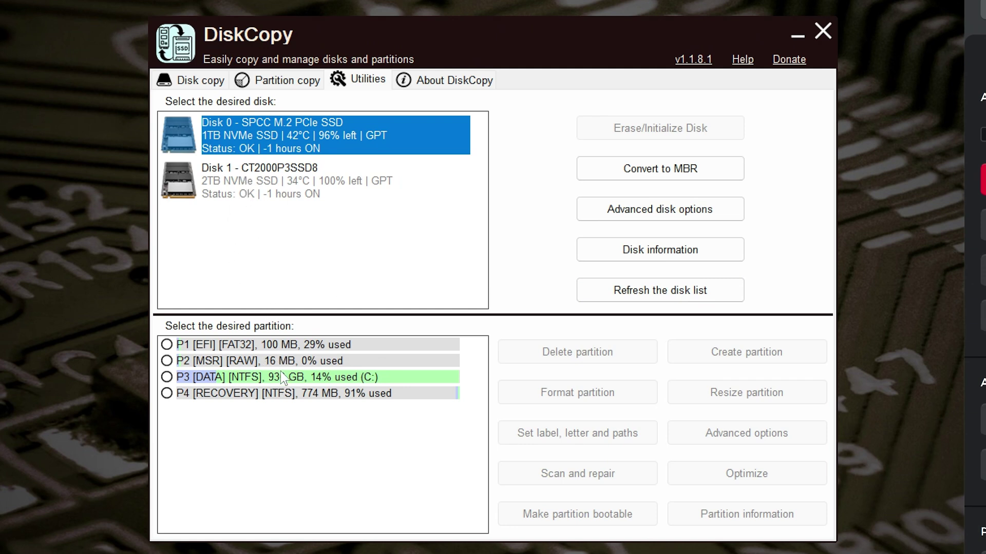
pyautogui.click(229, 171)
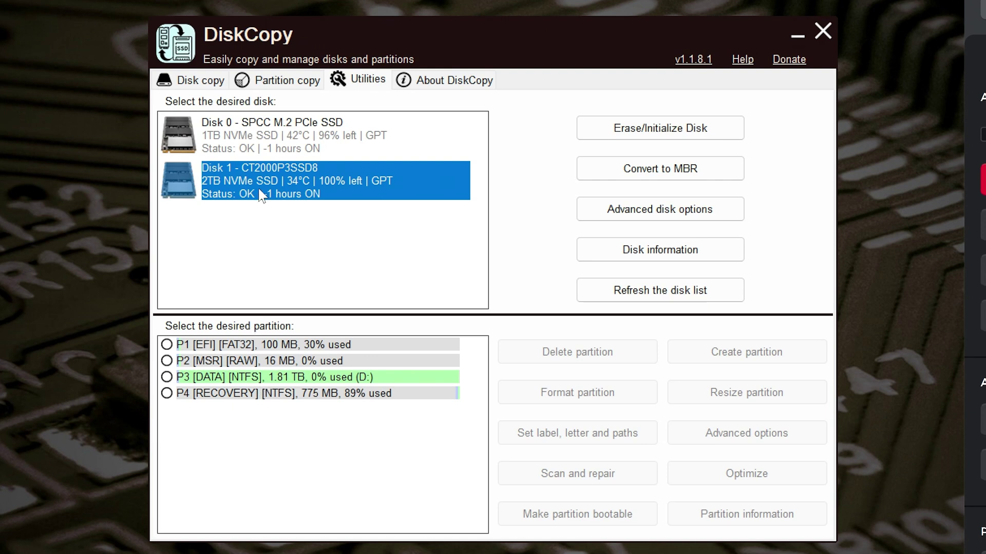
pyautogui.click(231, 142)
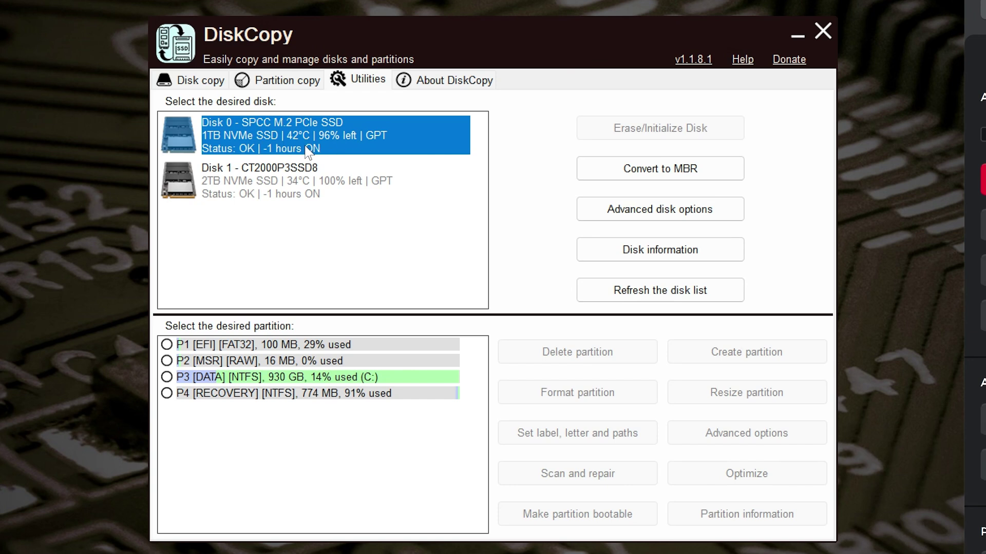
pyautogui.click(210, 82)
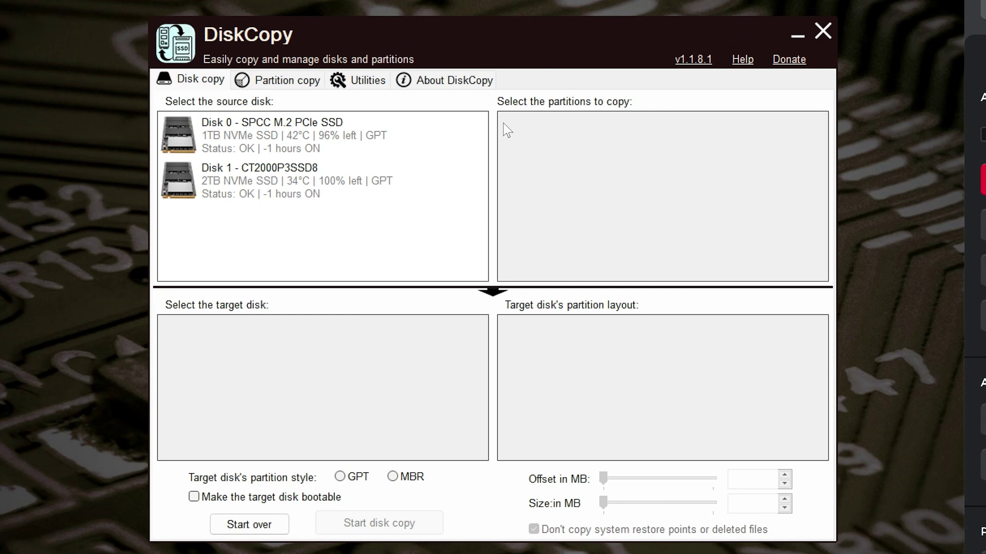
# Choose Disk 0 as the source disk and Disk 1 as the cloning target
pyautogui.click(219, 137)
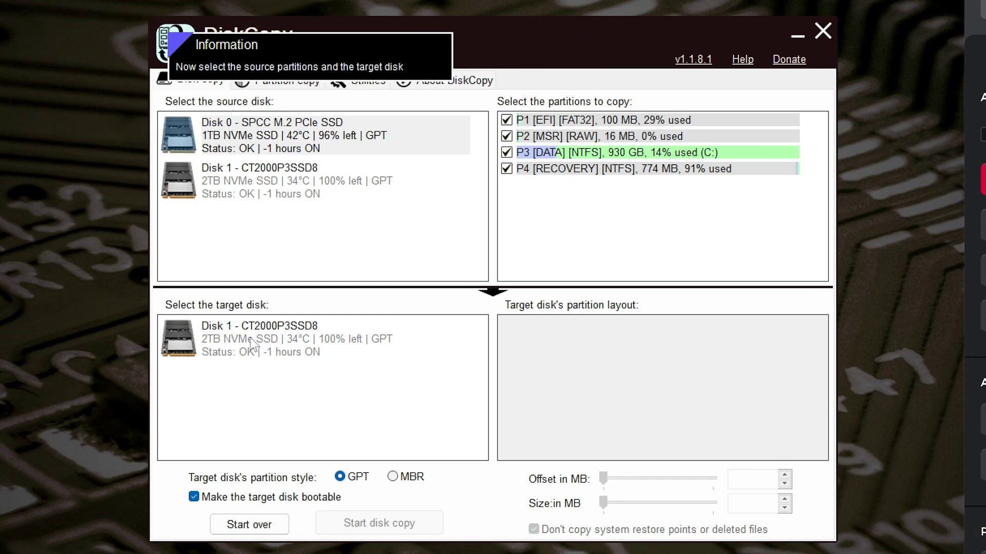
pyautogui.click(250, 338)
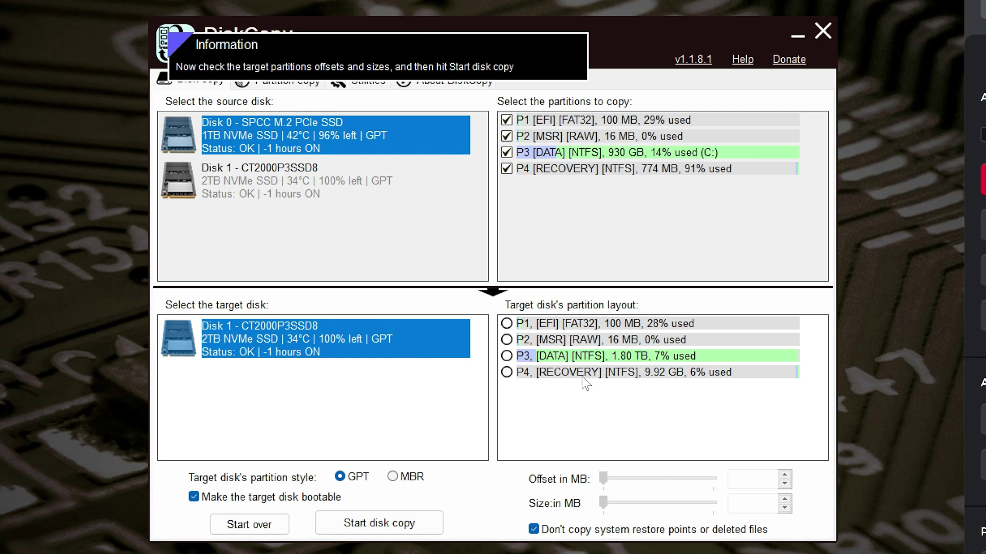
pyautogui.click(507, 323)
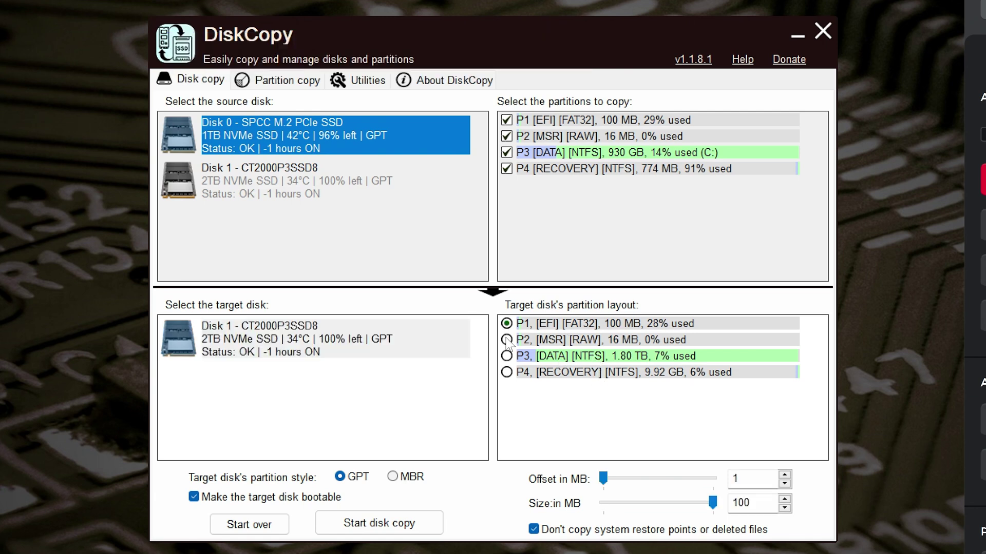
pyautogui.click(507, 340)
pyautogui.click(506, 356)
pyautogui.click(507, 373)
pyautogui.click(262, 343)
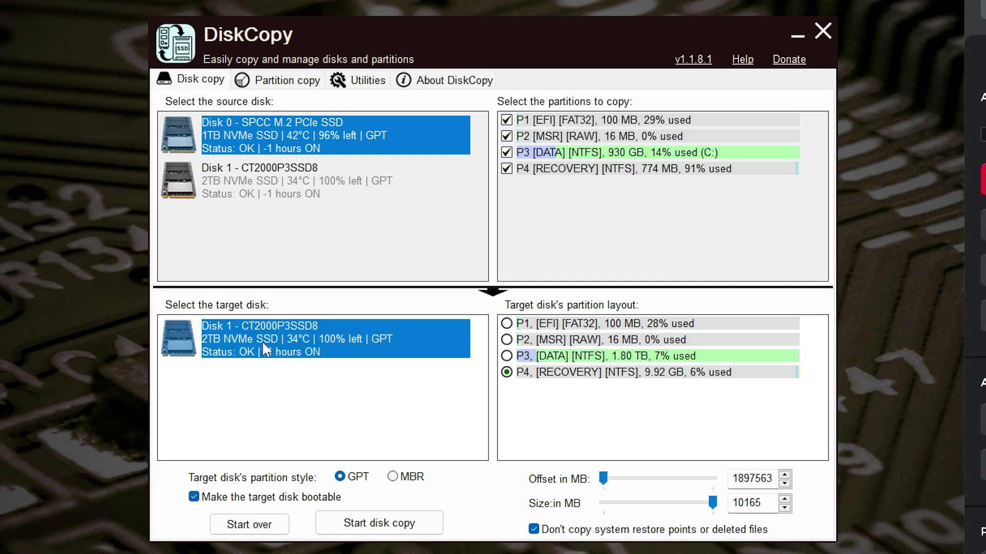
pyautogui.click(507, 324)
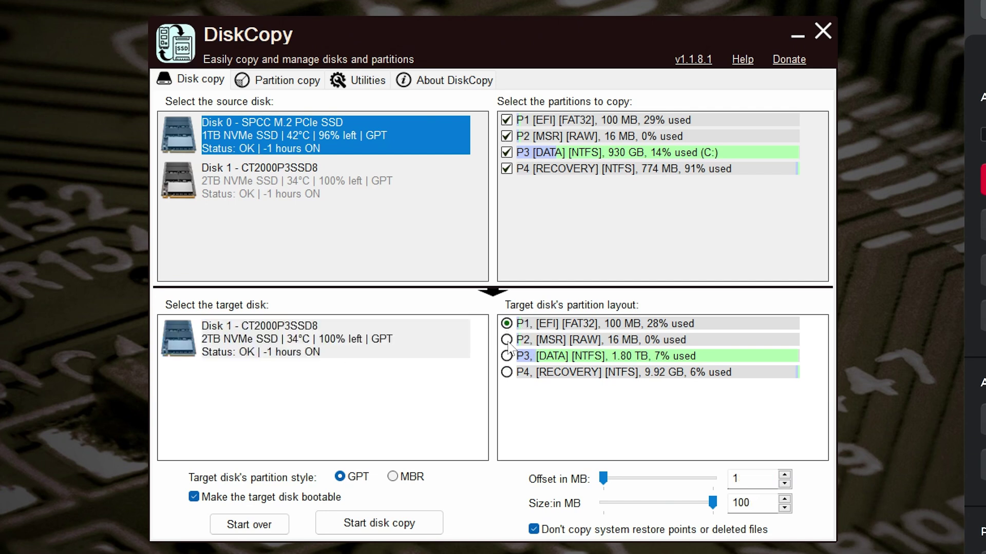
pyautogui.click(507, 340)
pyautogui.click(506, 356)
pyautogui.click(507, 324)
pyautogui.click(270, 528)
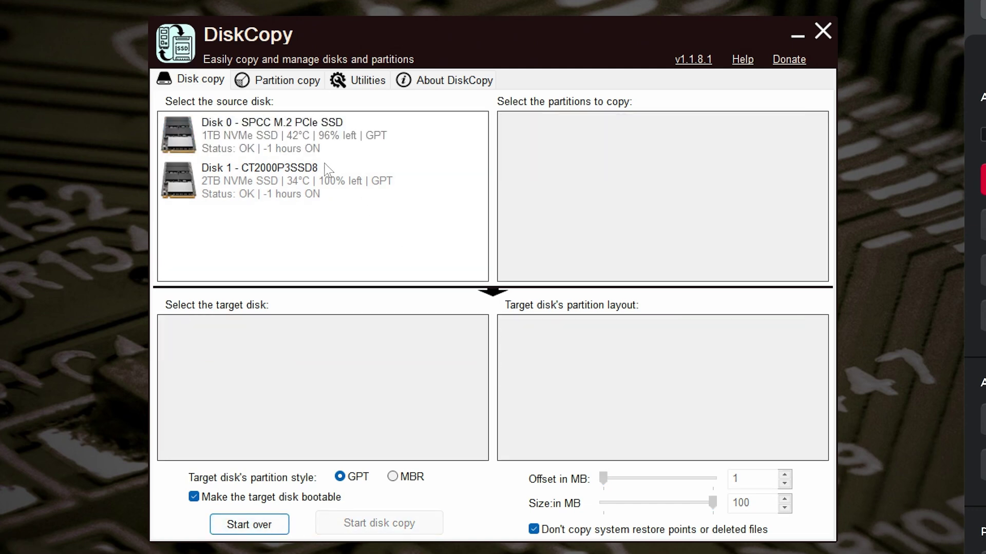
# Reselect Disk 0 as source and Disk 1 as target, then start the copy, confirming Disk 1's erasure
pyautogui.click(303, 144)
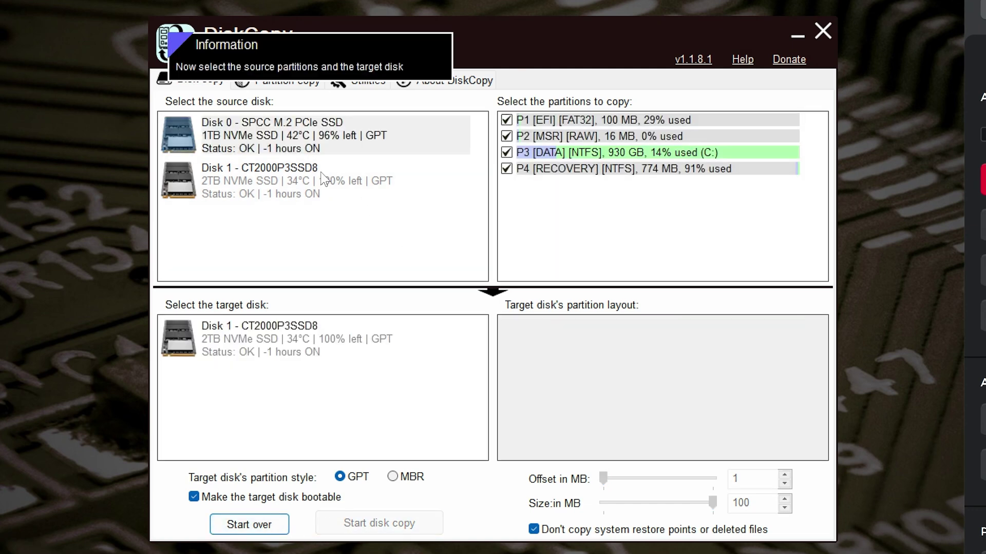
pyautogui.click(279, 343)
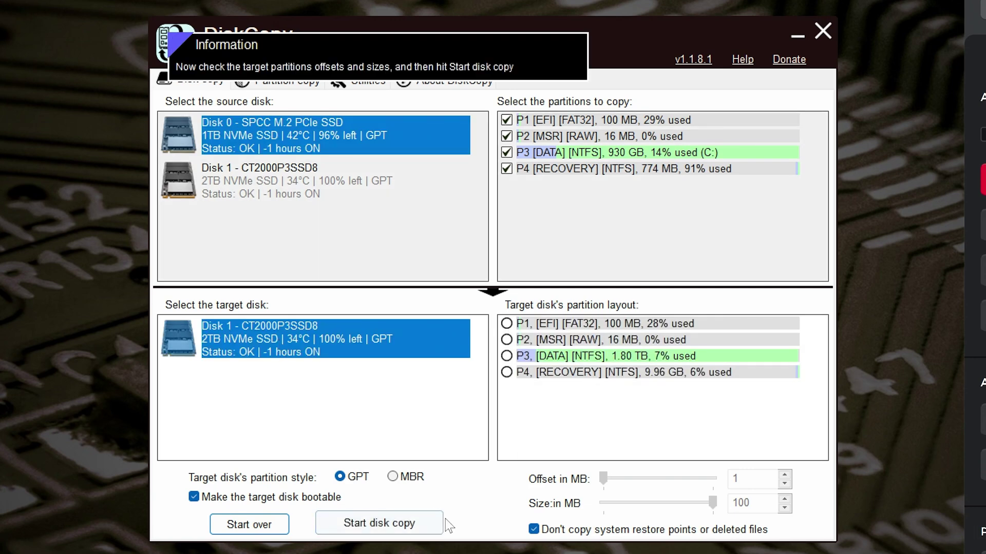
pyautogui.click(382, 529)
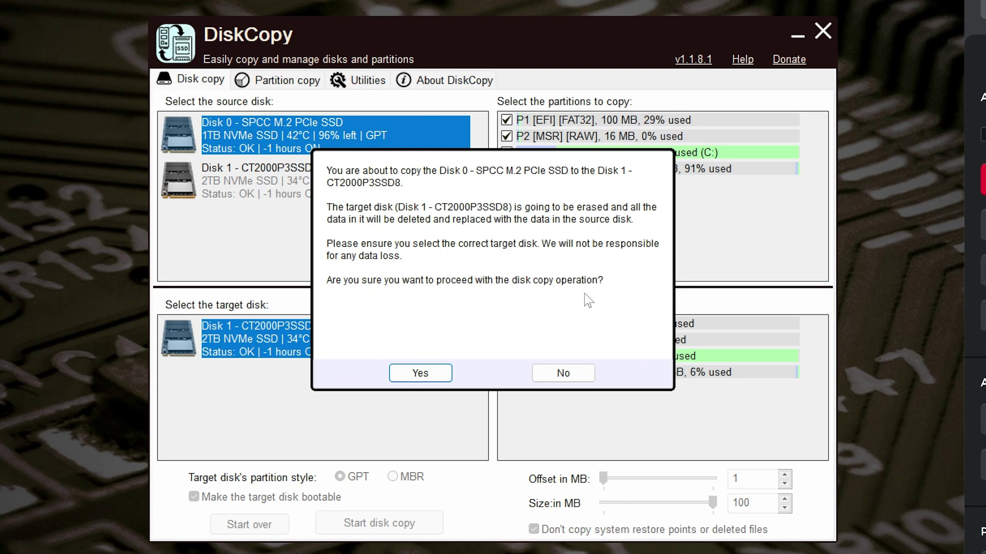
pyautogui.click(420, 373)
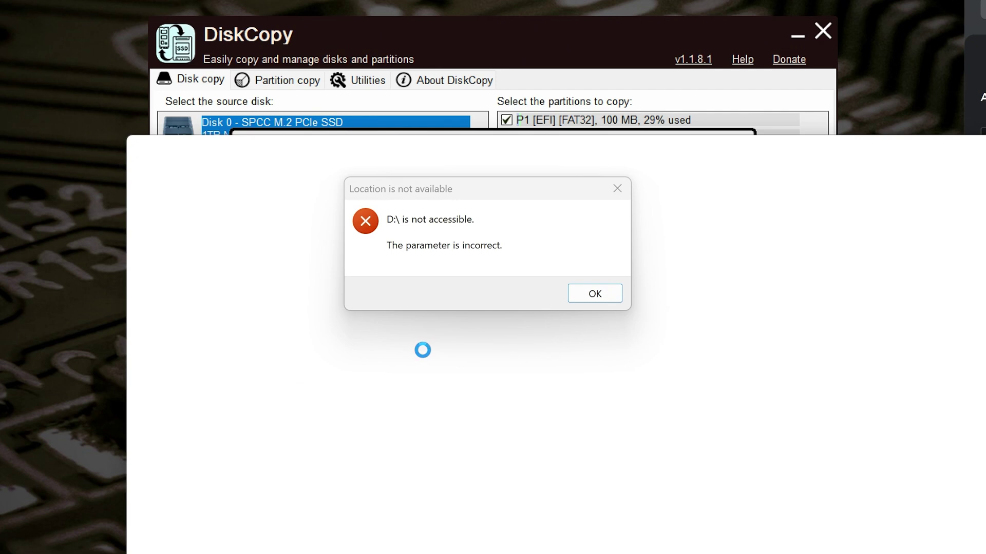
# Dismiss the 'D:\ is not accessible' error while the copy continues
pyautogui.click(595, 292)
pyautogui.click(594, 292)
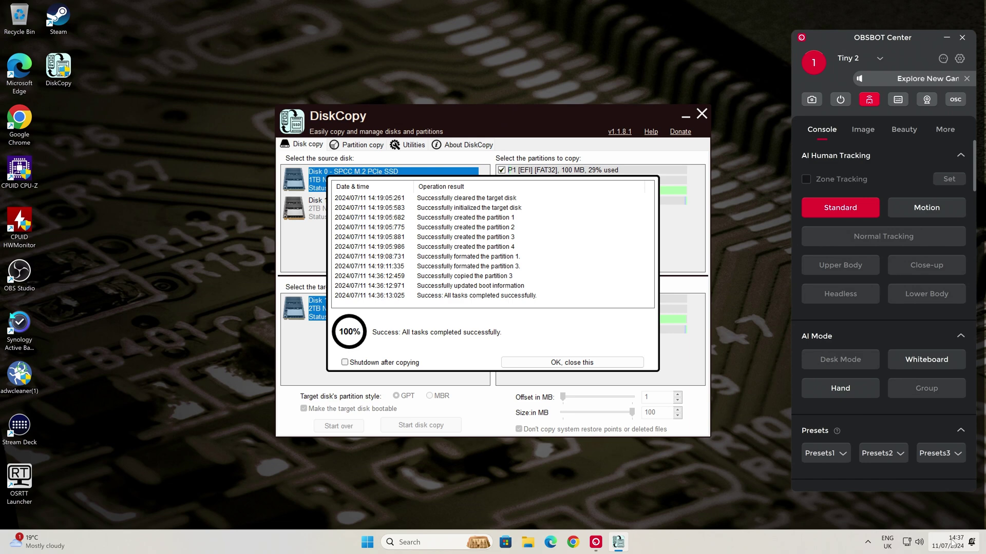
# Close the results report once the clone finishes at 100% with all tasks completed
pyautogui.moveTo(955, 536)
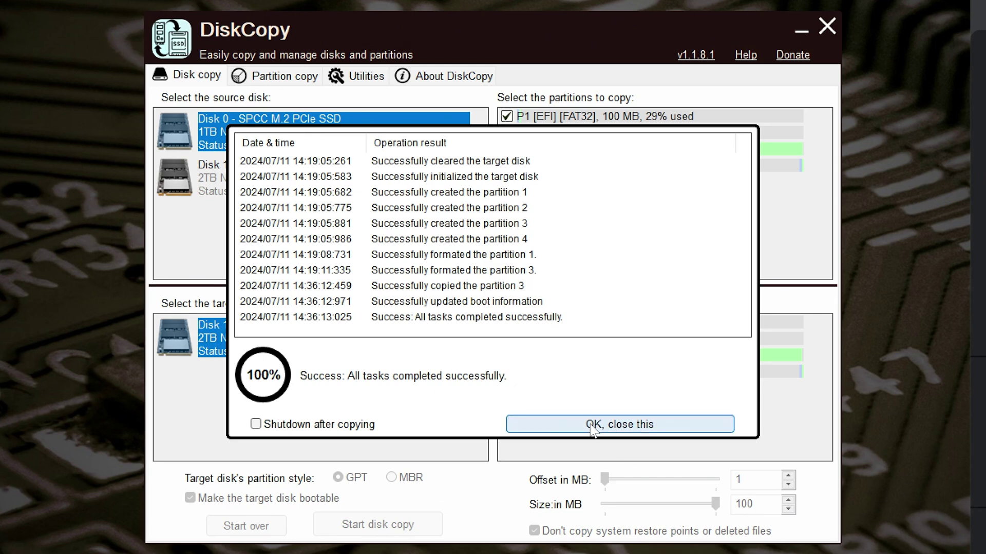
pyautogui.click(590, 424)
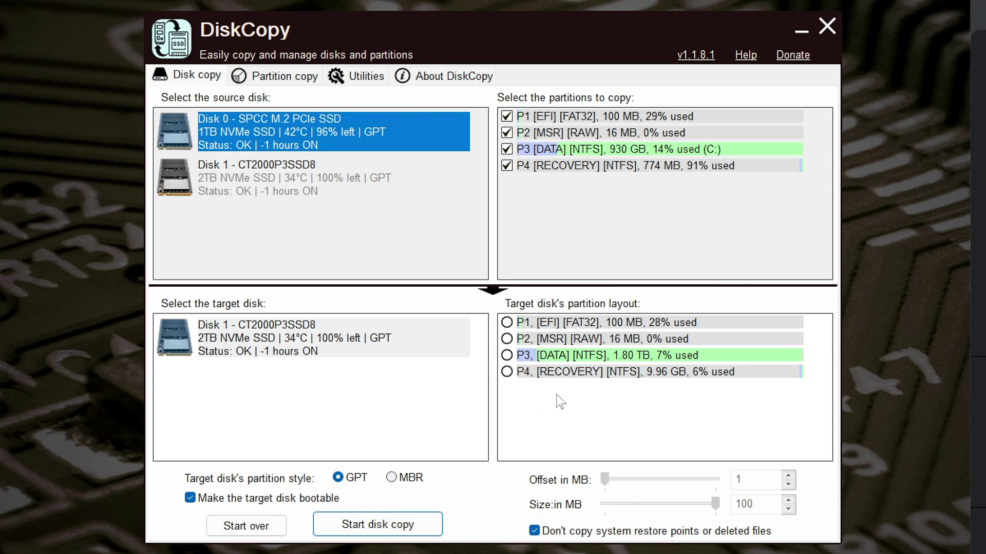